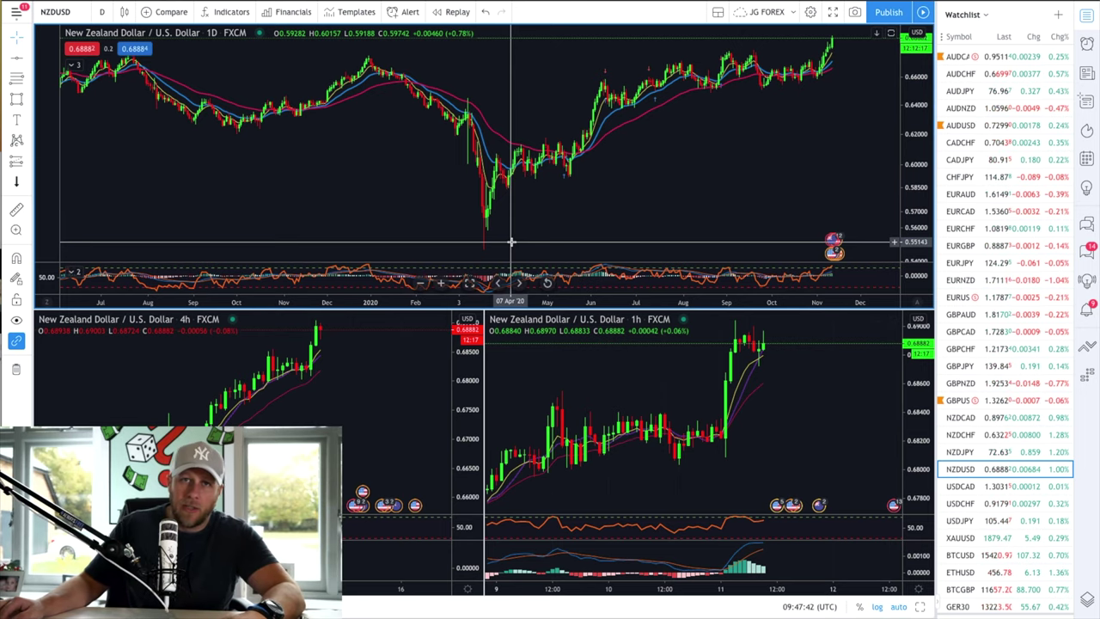
# Draw a falling trend line across the 4-hour highs and a flat support line near 0.6815.
pyautogui.moveTo(510, 241); pyautogui.dragTo(519, 240)
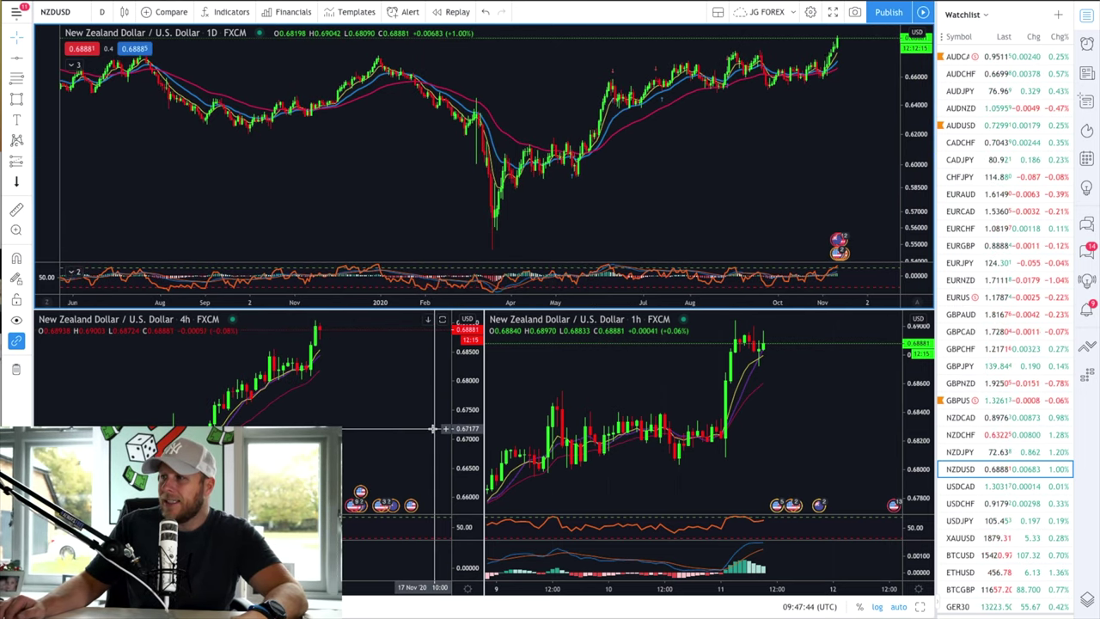
pyautogui.moveTo(434, 428); pyautogui.dragTo(458, 428)
pyautogui.click(27, 63)
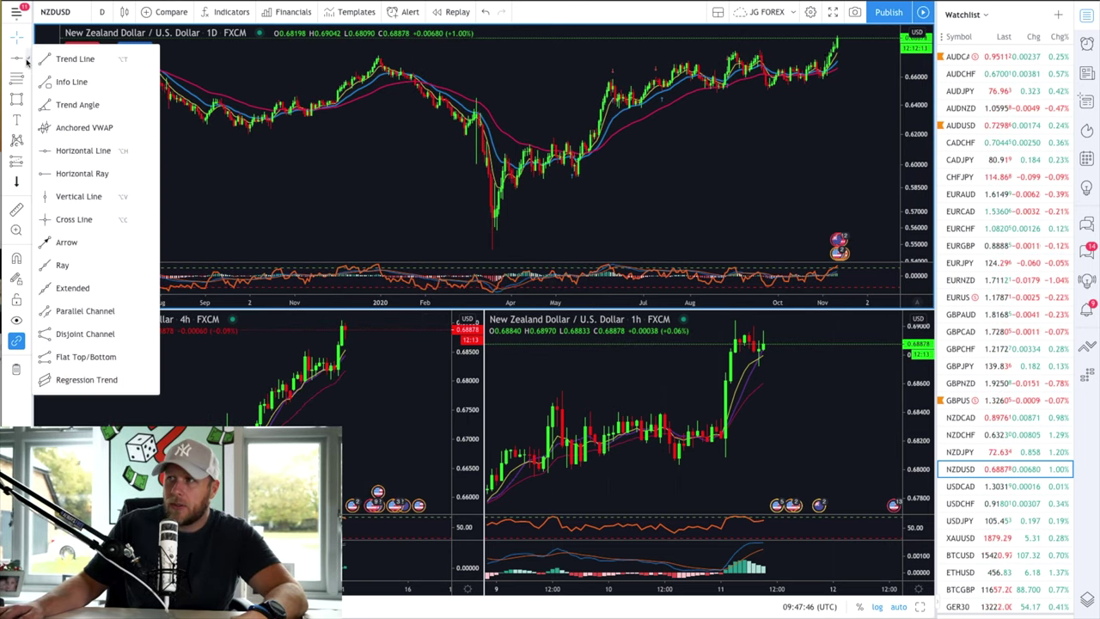
pyautogui.click(72, 57)
pyautogui.moveTo(306, 350); pyautogui.dragTo(332, 365)
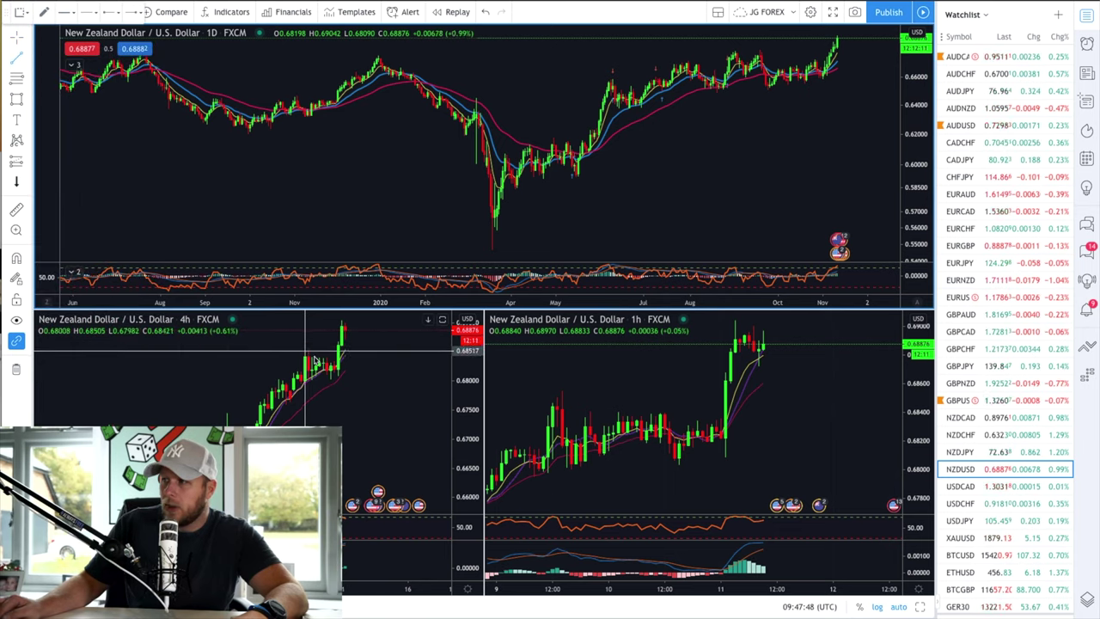
pyautogui.press('Escape')
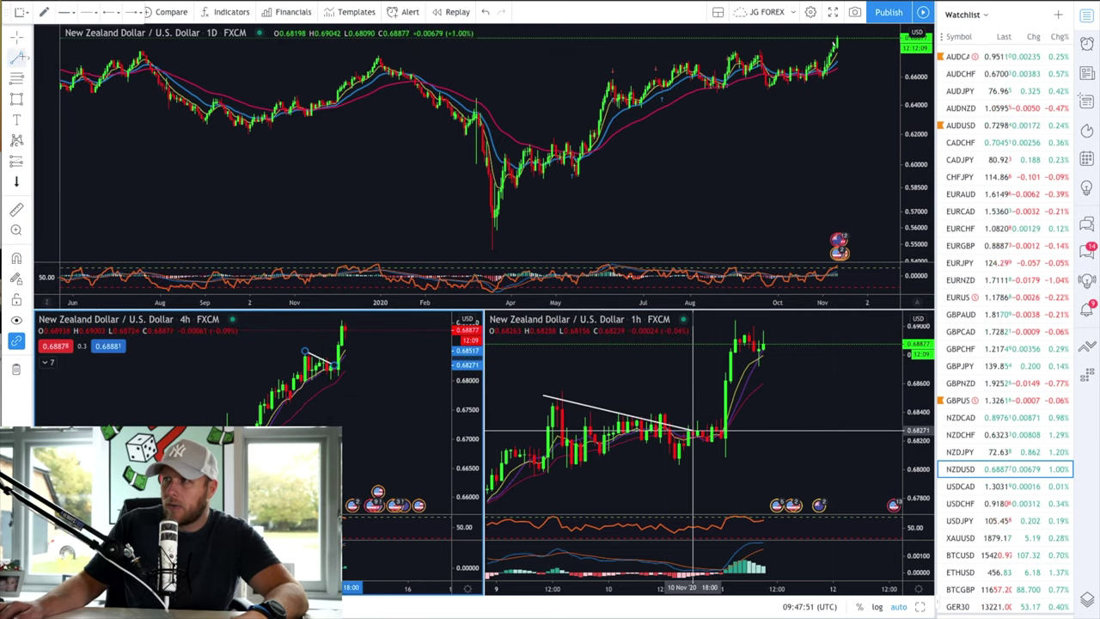
pyautogui.moveTo(306, 372); pyautogui.dragTo(341, 372)
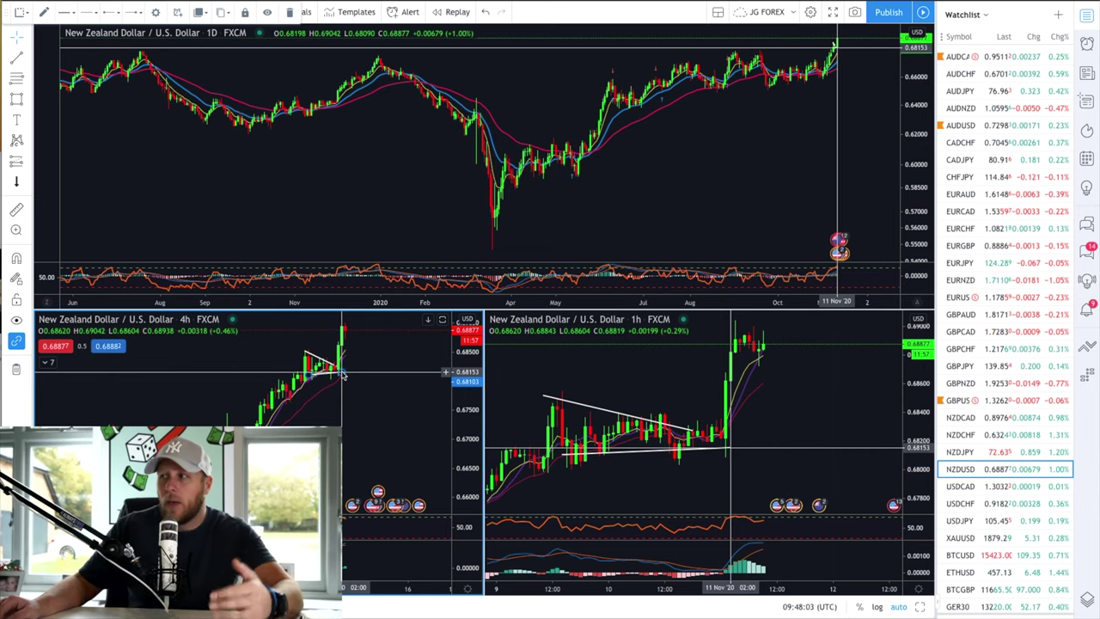
# Remove all drawings and place a yellow horizontal resistance line at 0.69144 on the daily chart.
pyautogui.rightClick(281, 359)
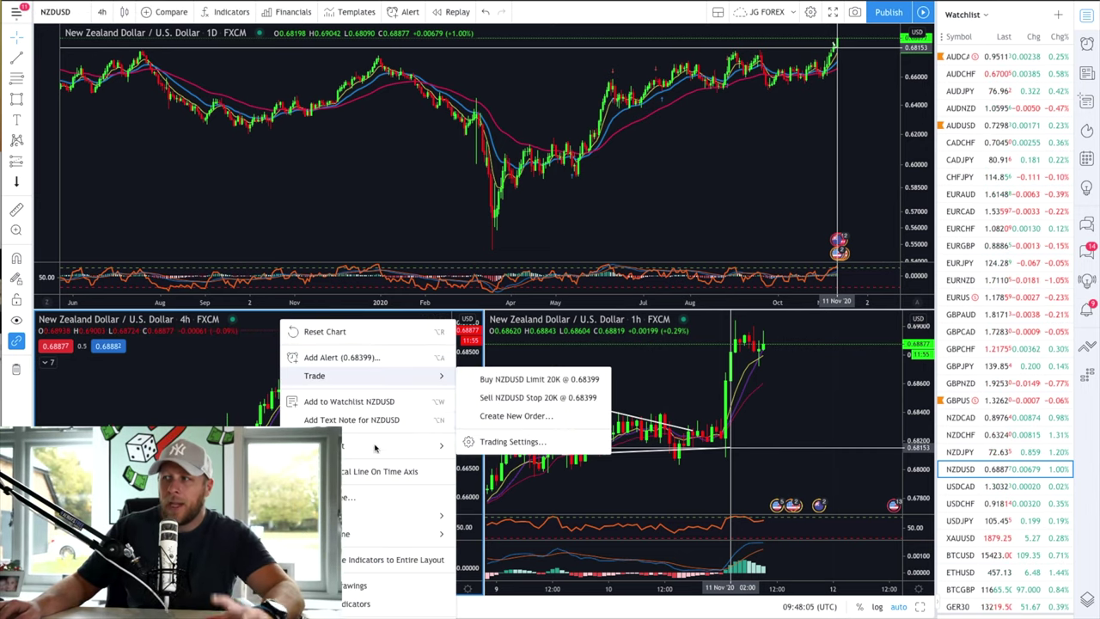
pyautogui.click(341, 590)
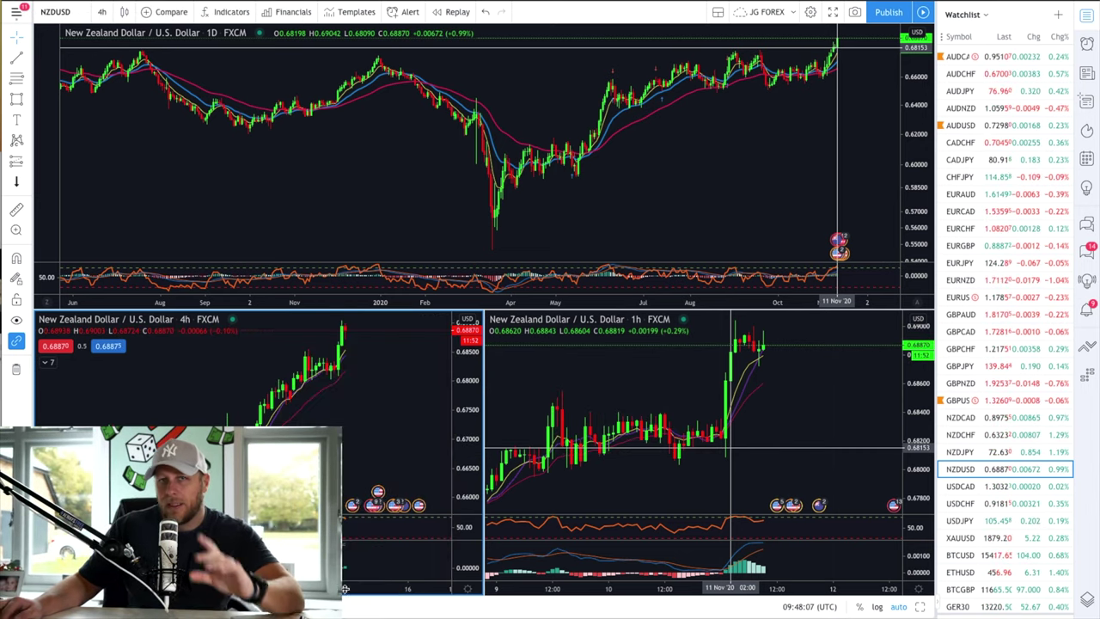
pyautogui.click(29, 57)
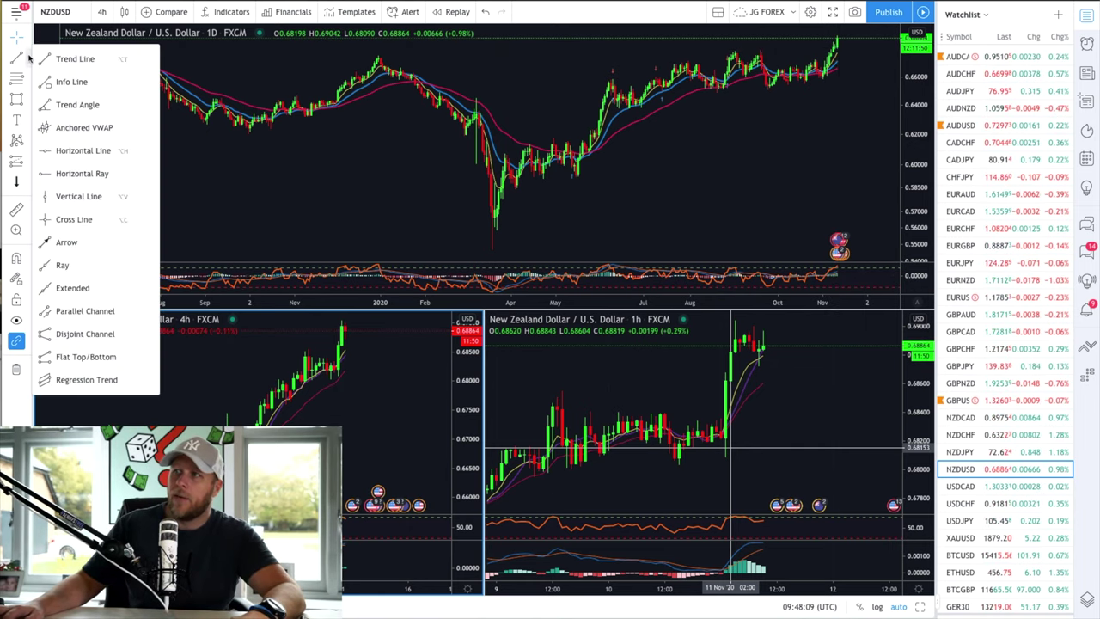
pyautogui.click(80, 151)
pyautogui.scroll(-2, 666, 30)
pyautogui.scroll(-4, 666, 30)
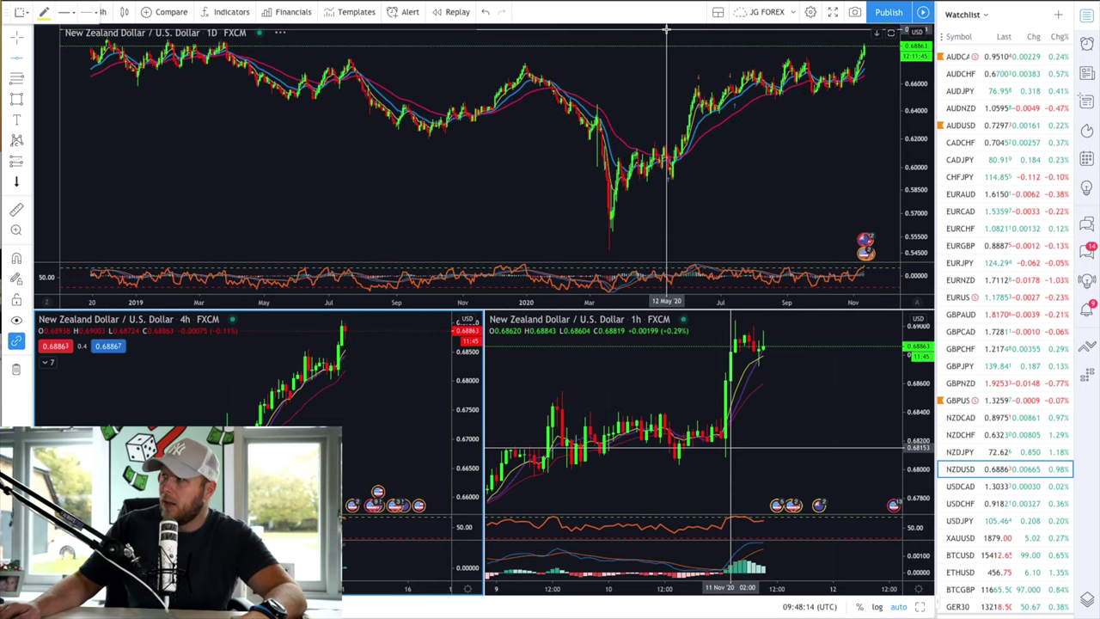
pyautogui.scroll(-2, 739, 39)
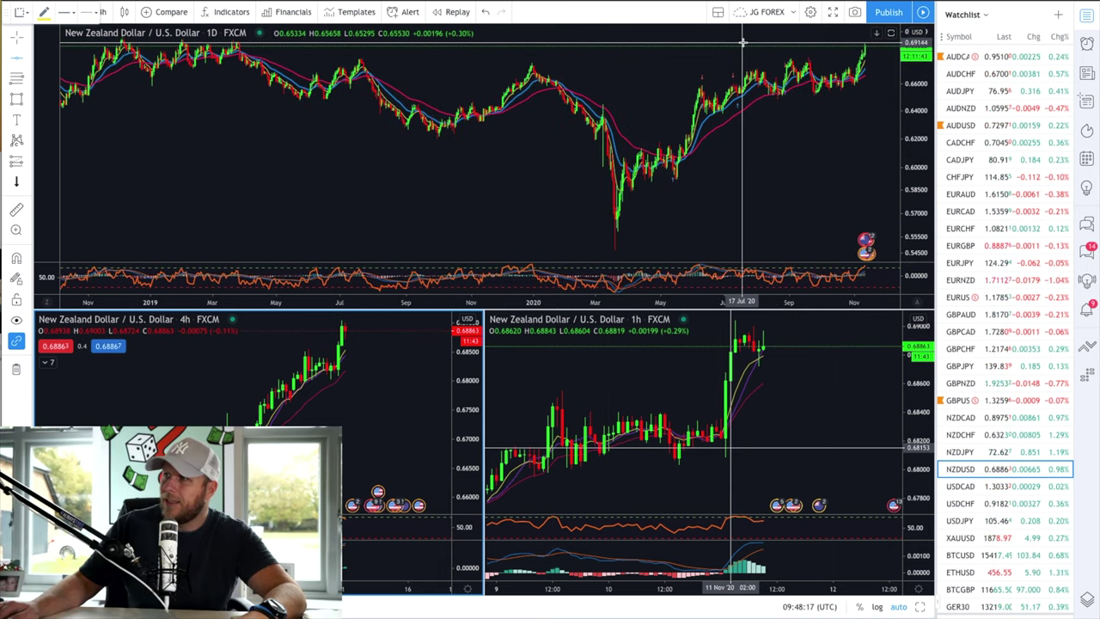
pyautogui.click(743, 41)
pyautogui.scroll(-1, 296, 135)
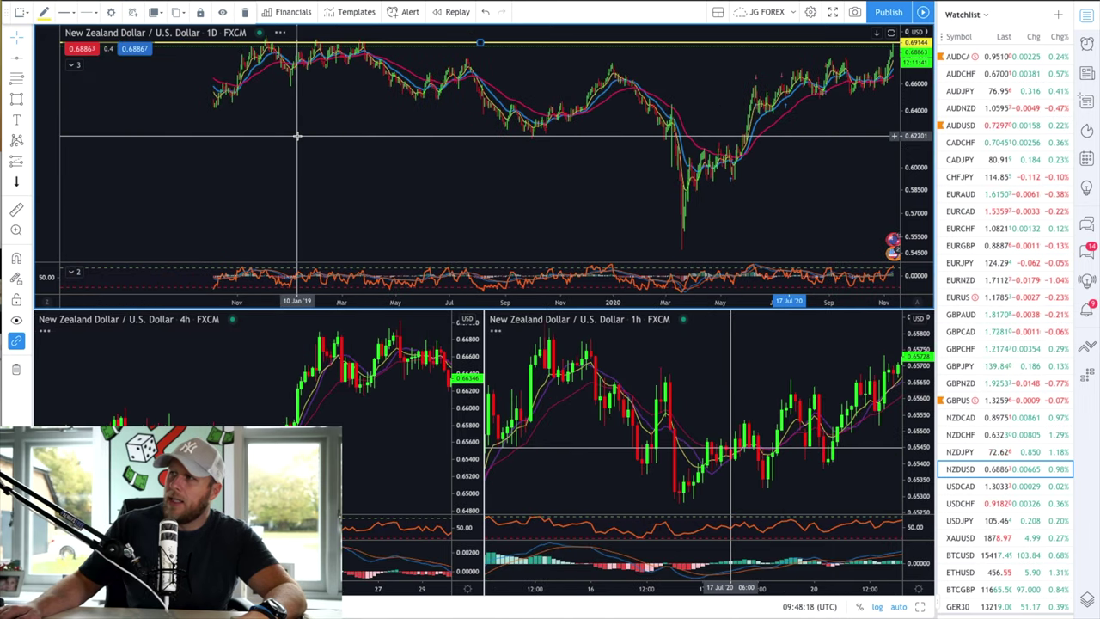
pyautogui.scroll(-2, 324, 39)
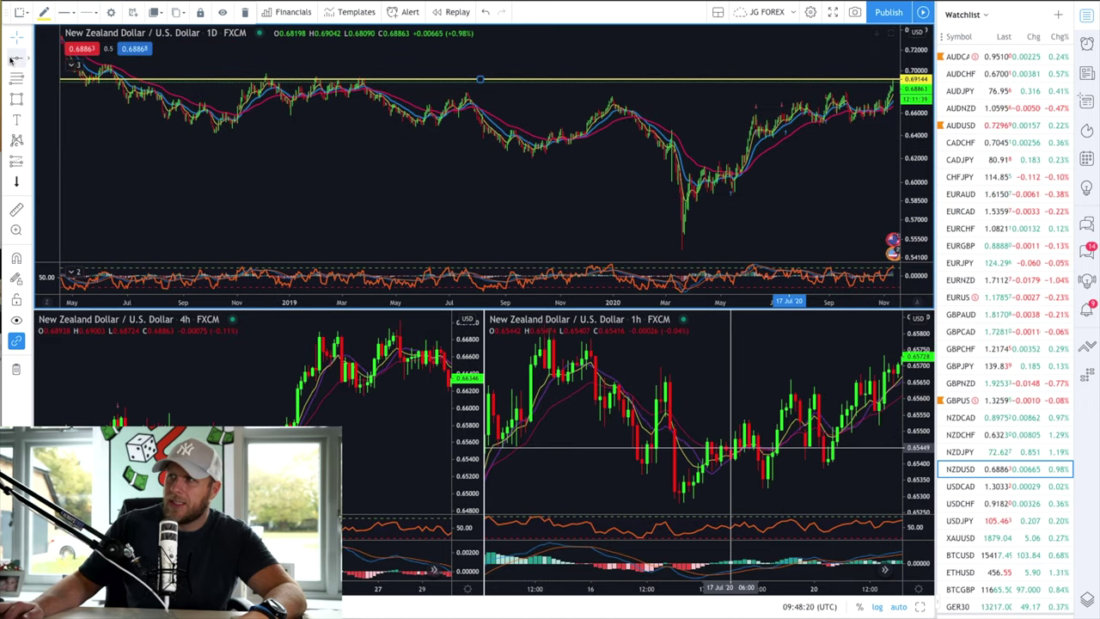
pyautogui.click(266, 49)
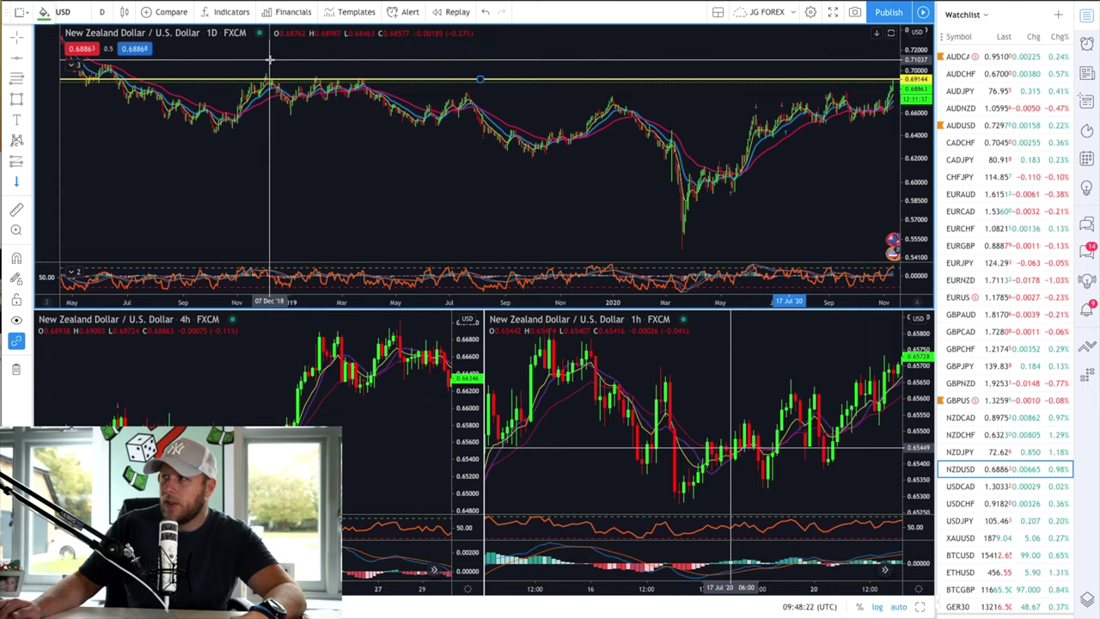
# Mark the Dec '18, Jan '19 and 25 Feb '19 highs with down-arrow markers.
pyautogui.click(264, 62)
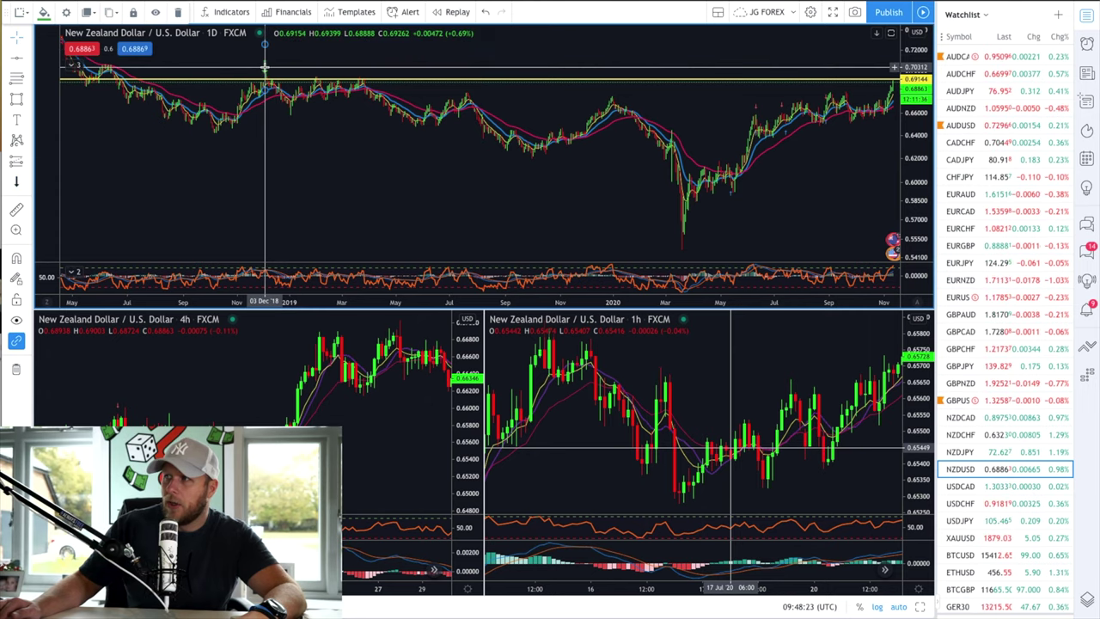
pyautogui.click(17, 182)
pyautogui.click(314, 66)
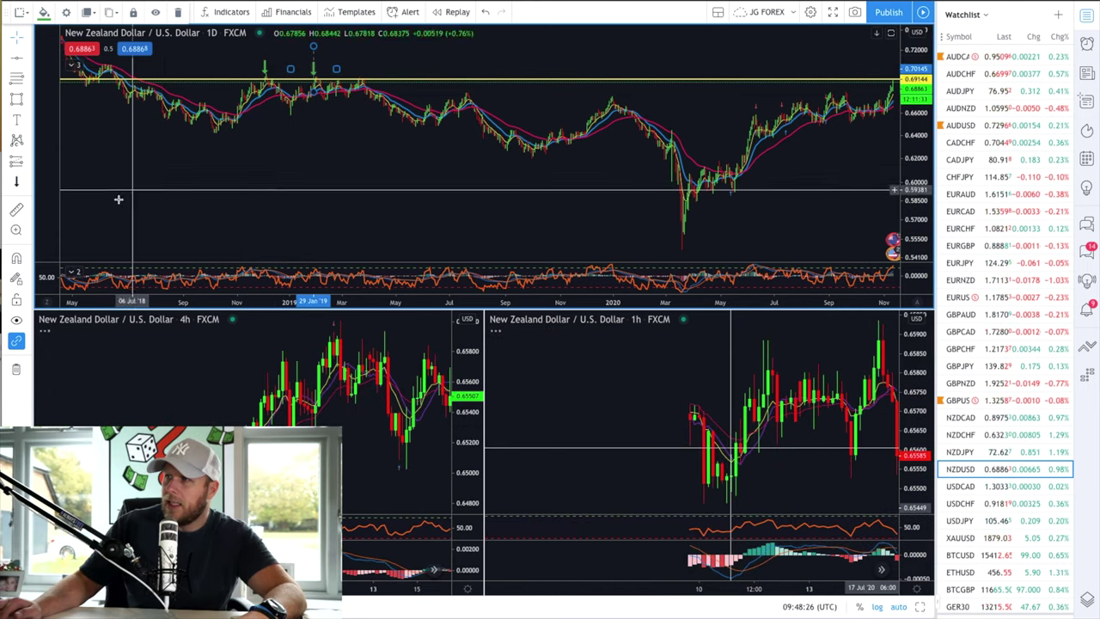
pyautogui.click(18, 183)
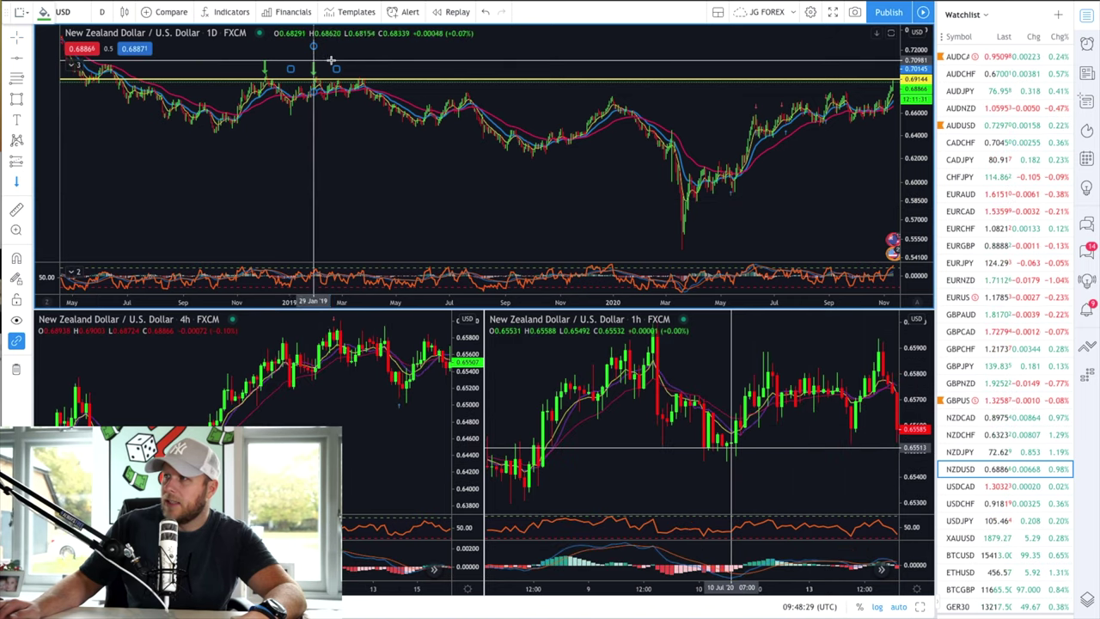
pyautogui.click(337, 69)
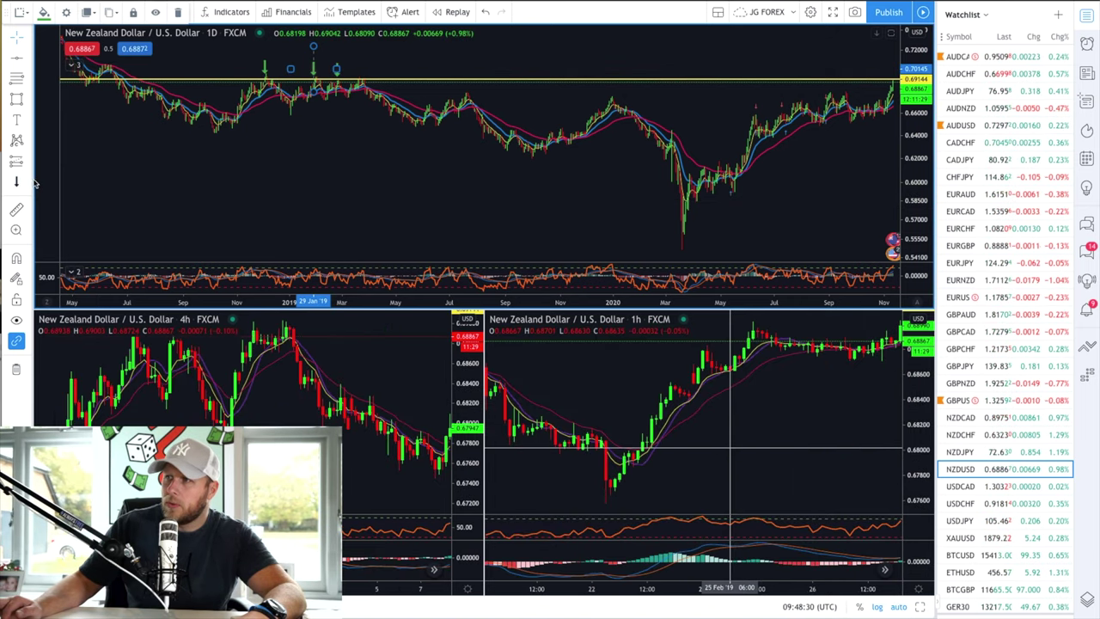
pyautogui.moveTo(313, 68); pyautogui.dragTo(337, 69)
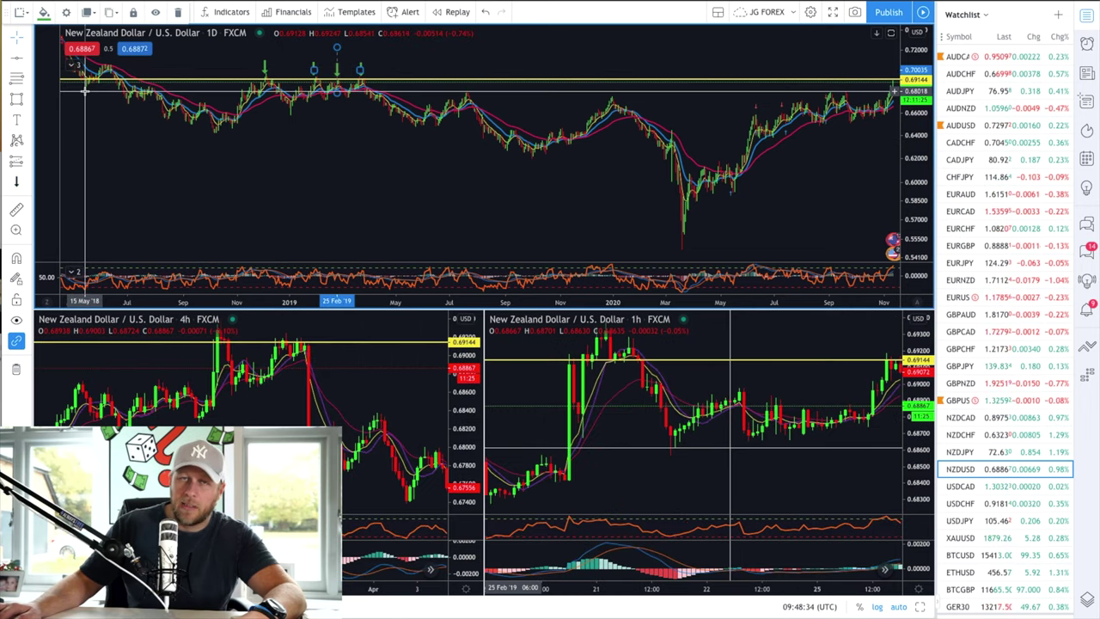
# Pan the daily chart to recent price action and stretch its price scale to roughly 0.63–0.71.
pyautogui.scroll(5, 270, 116)
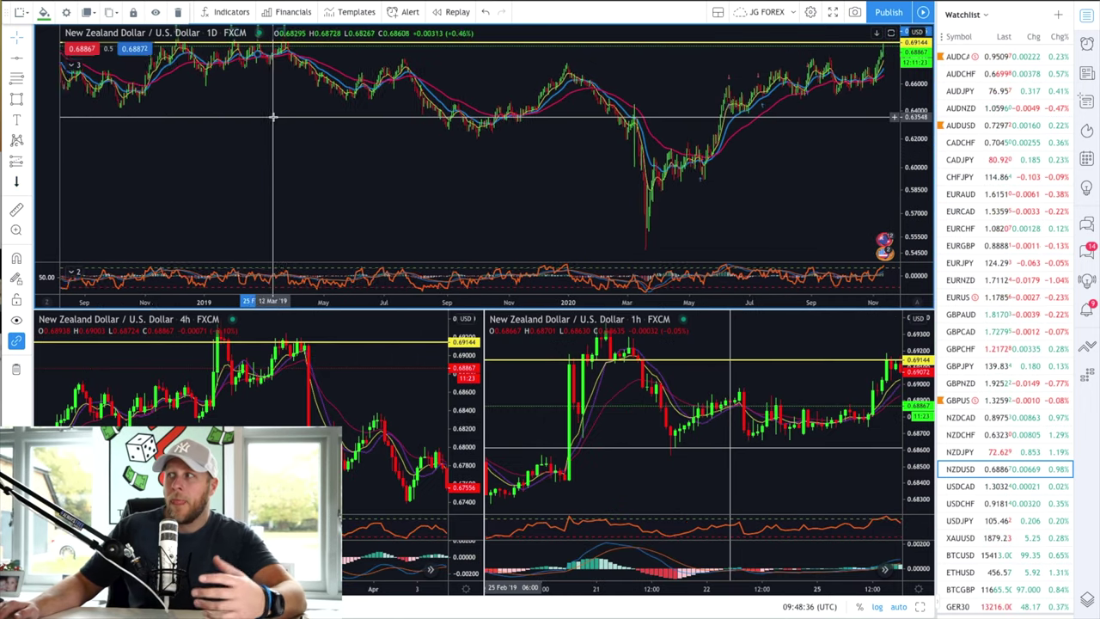
pyautogui.scroll(4, 274, 116)
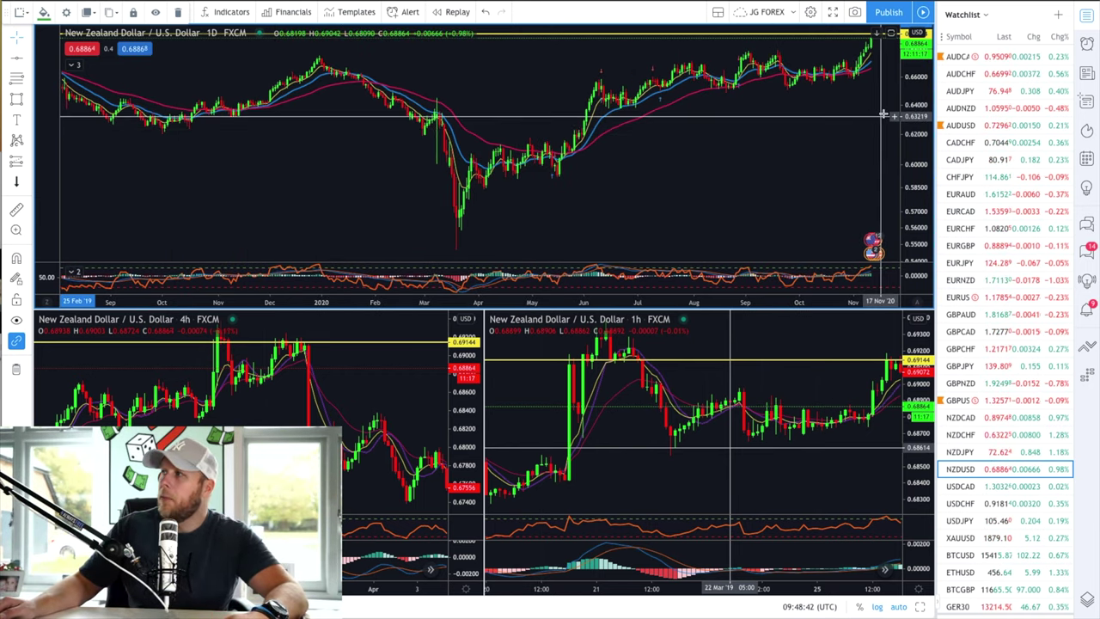
pyautogui.moveTo(863, 128); pyautogui.dragTo(777, 206)
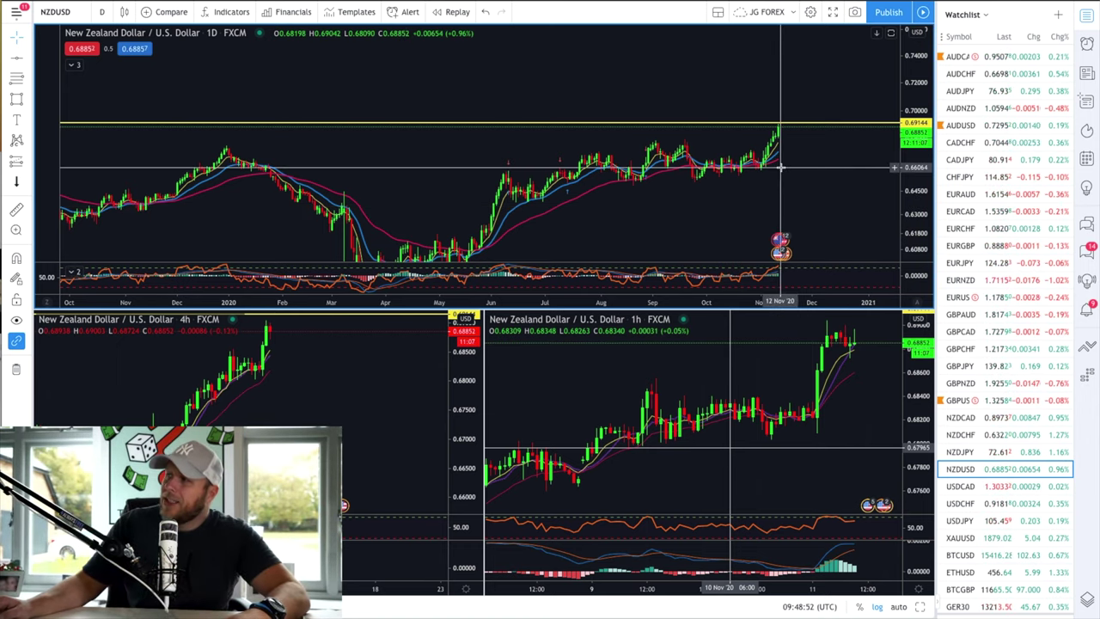
pyautogui.scroll(5, 776, 170)
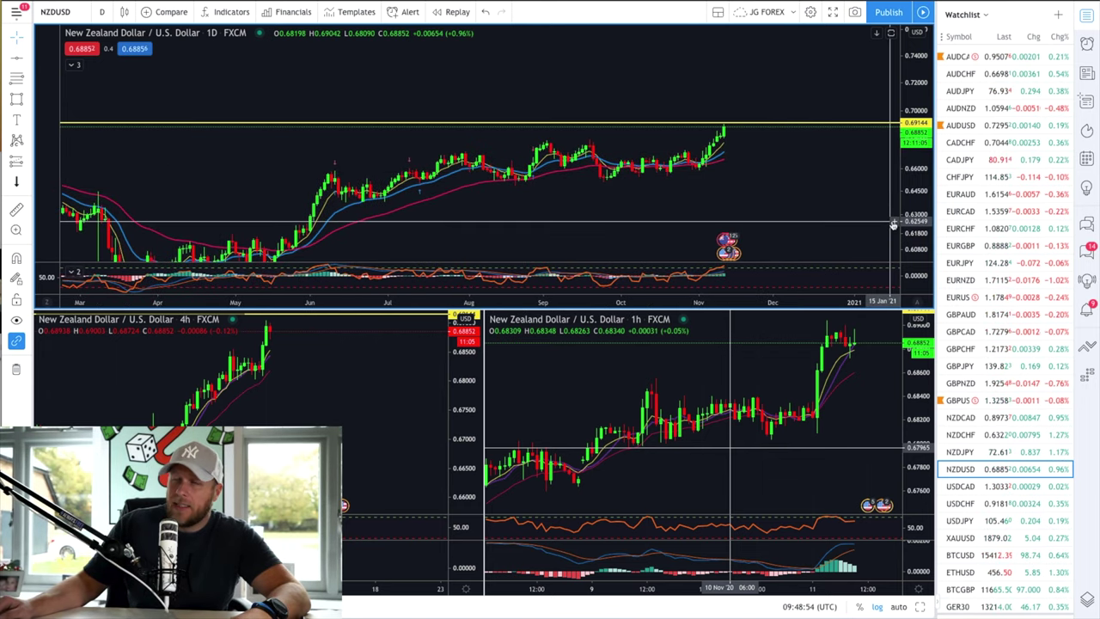
pyautogui.moveTo(776, 170); pyautogui.dragTo(663, 208)
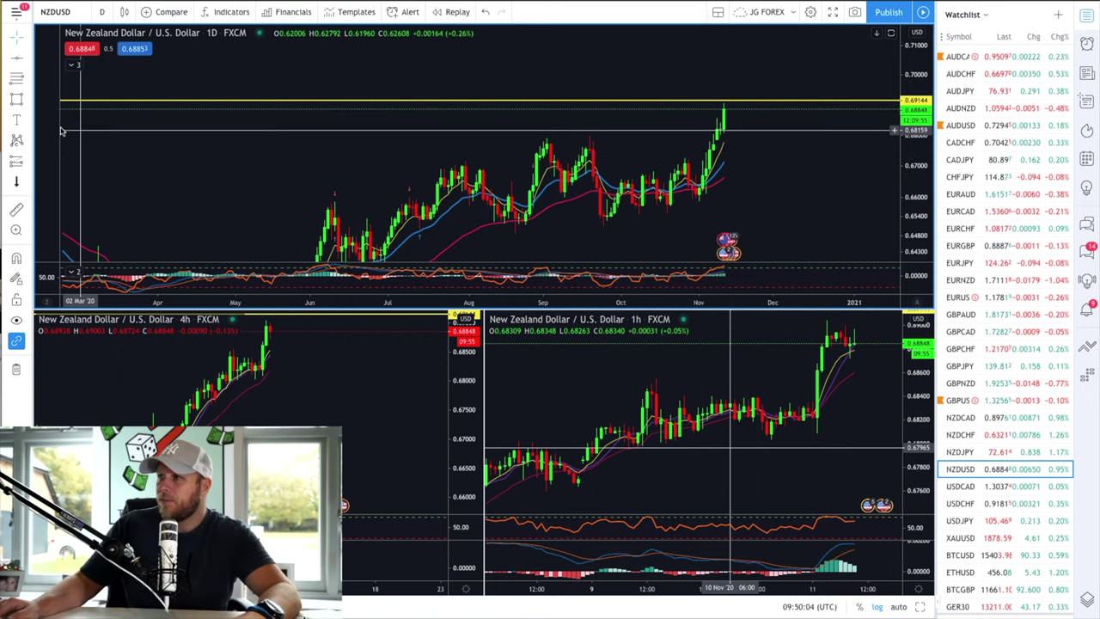
# Draw a red supply-zone rectangle spanning about 0.6893–0.6937 at the latest daily highs.
pyautogui.click(16, 99)
pyautogui.click(692, 92)
pyautogui.click(763, 106)
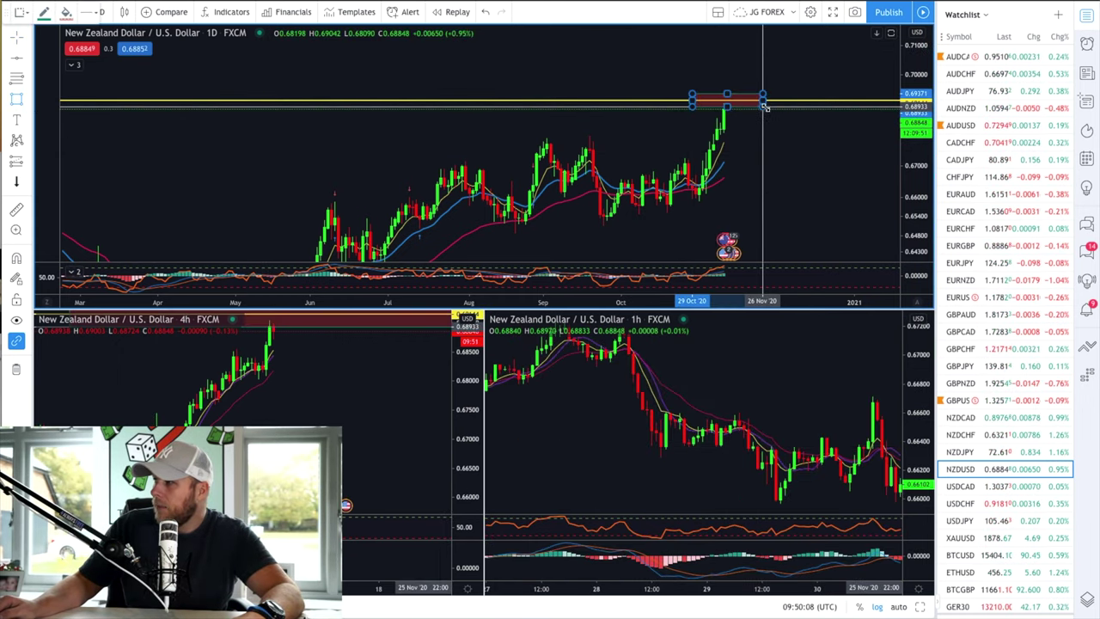
pyautogui.click(770, 104)
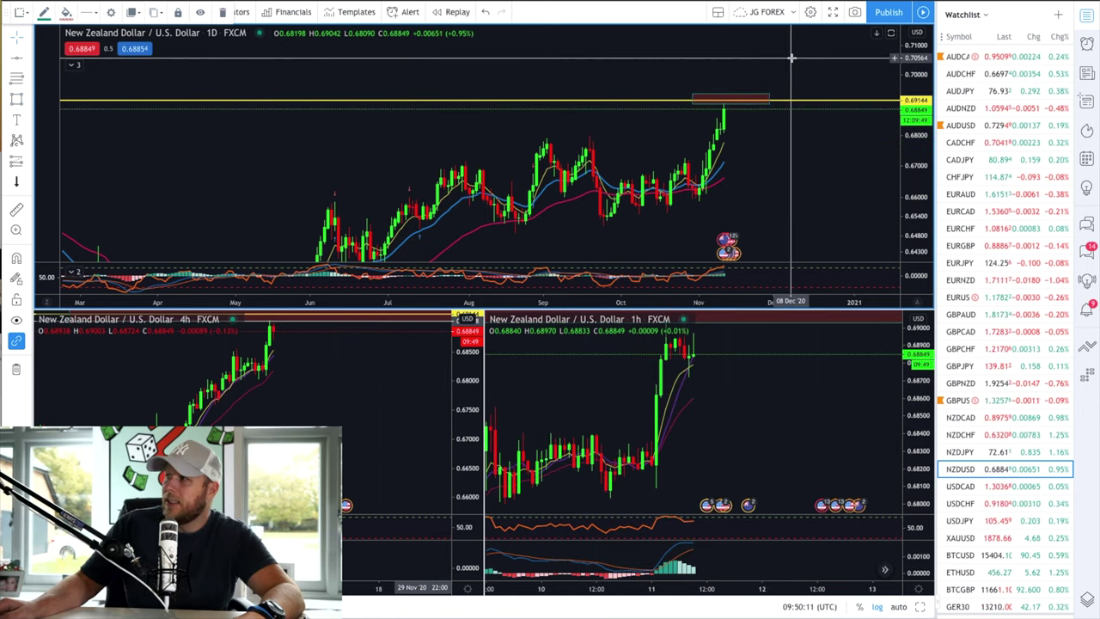
pyautogui.click(792, 58)
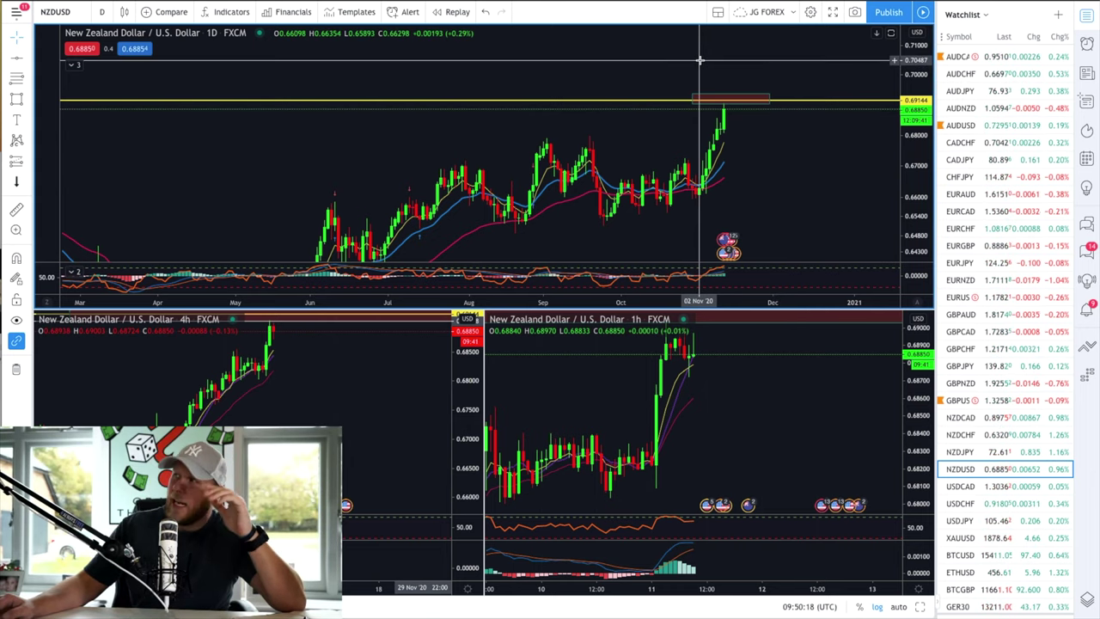
# Zoom out and pan the 4-hour chart to frame the resistance line and supply zone.
pyautogui.click(333, 389)
pyautogui.scroll(-3, 445, 447)
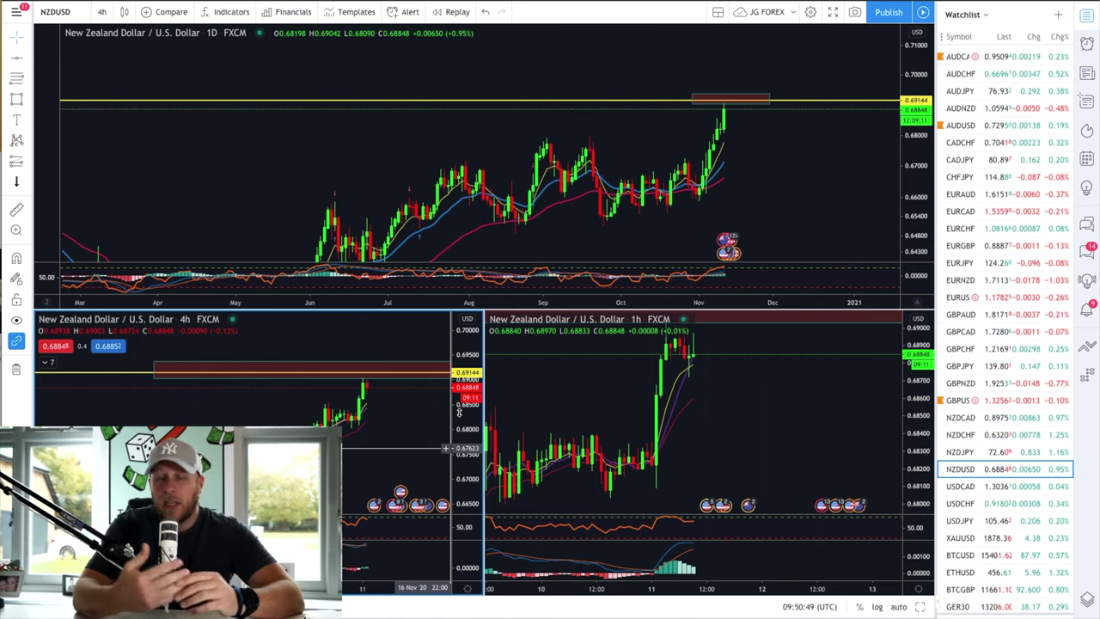
pyautogui.moveTo(383, 339); pyautogui.dragTo(360, 366)
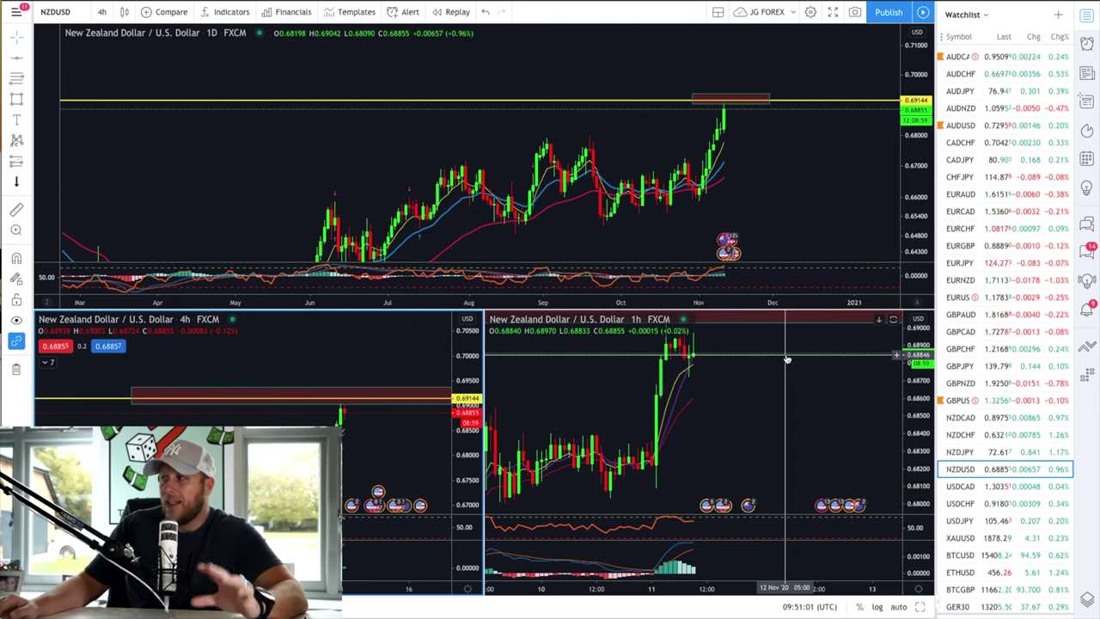
pyautogui.scroll(2, 787, 360)
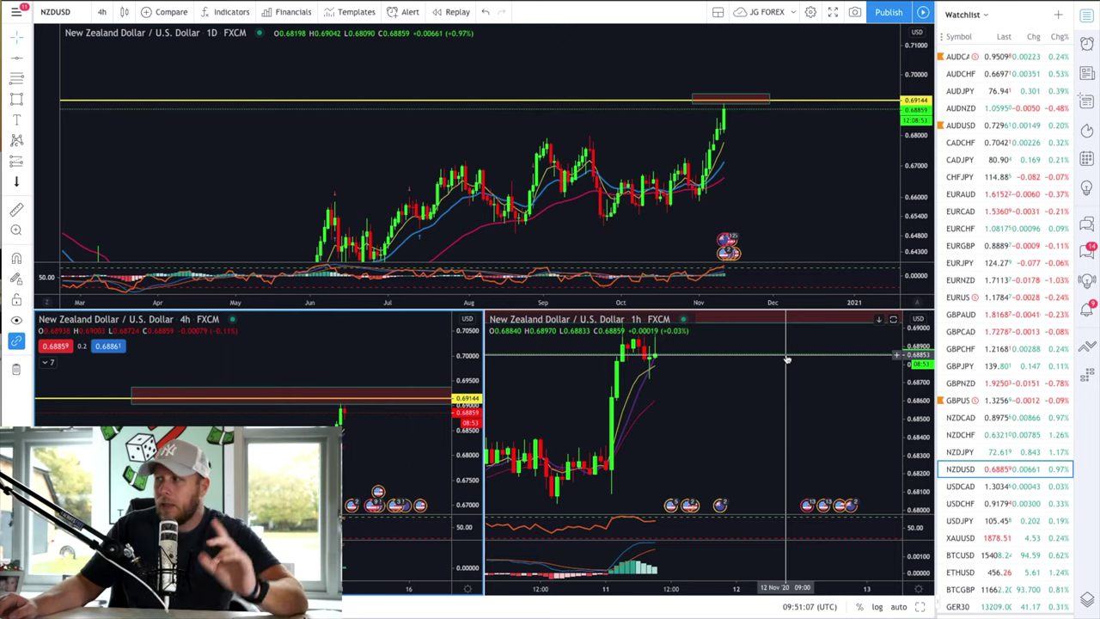
pyautogui.scroll(2, 787, 359)
# Pan the 1-hour chart so the red 0.6893–0.6937 zone shows above price.
pyautogui.click(921, 342)
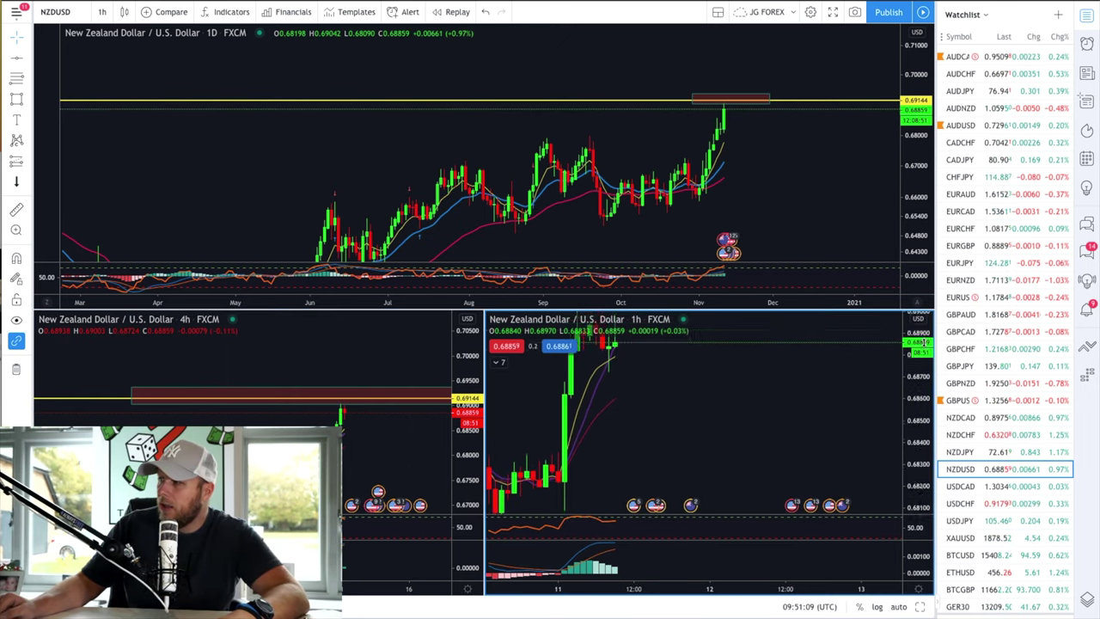
pyautogui.moveTo(771, 383); pyautogui.dragTo(861, 470)
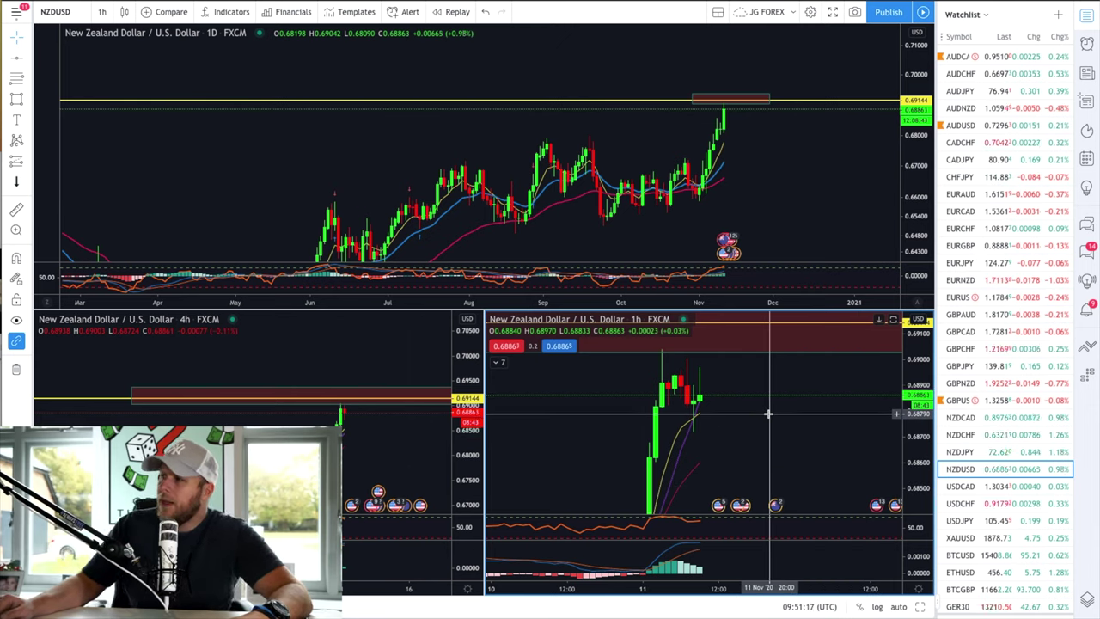
pyautogui.click(353, 399)
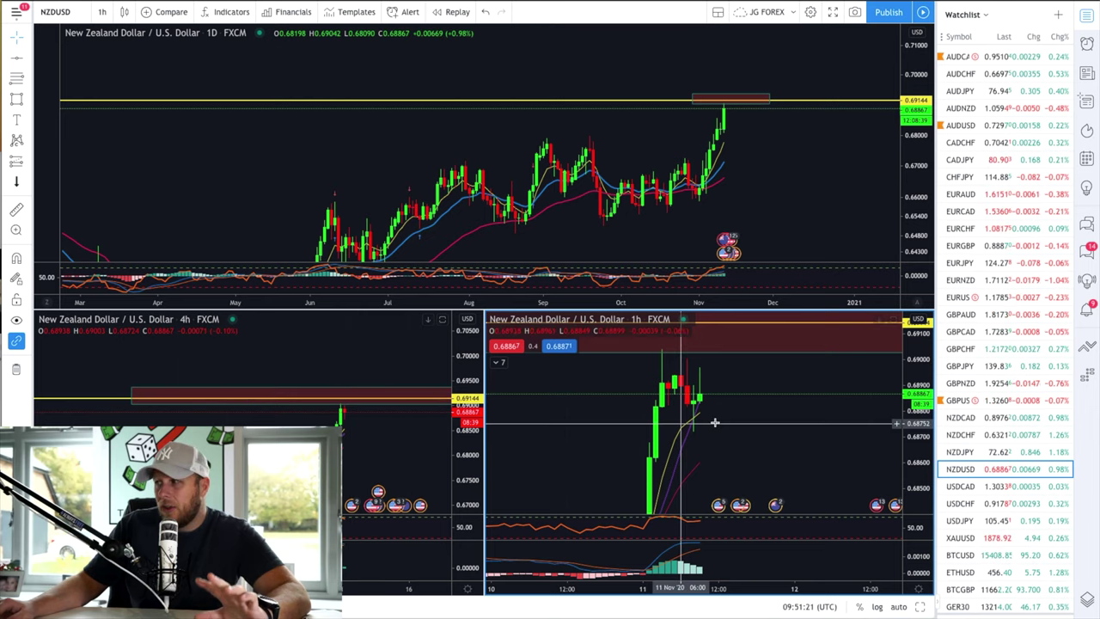
pyautogui.click(744, 403)
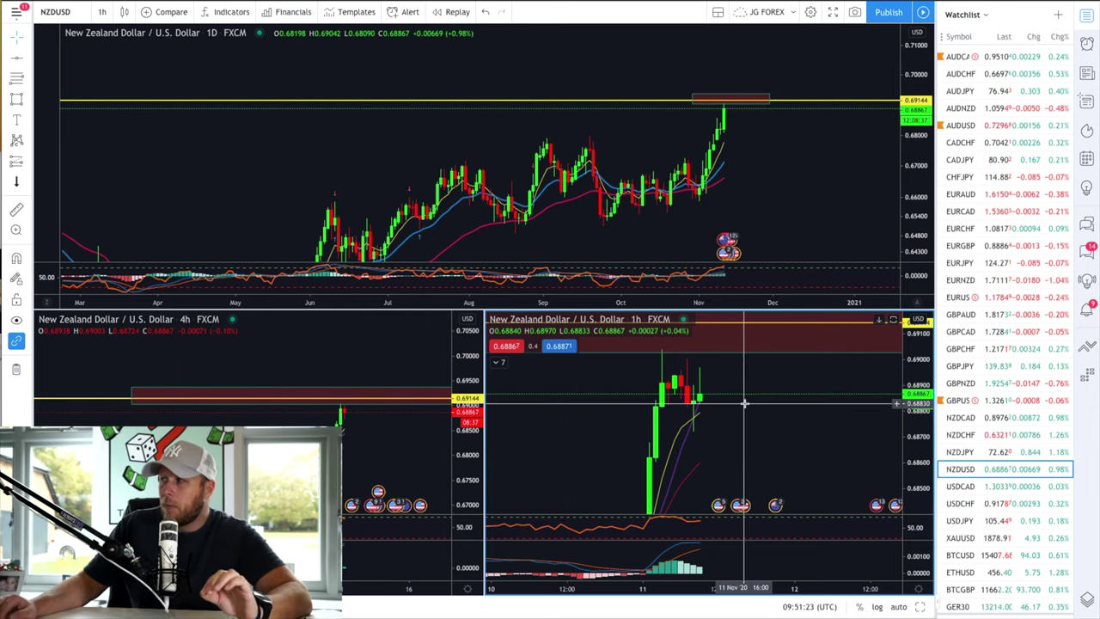
pyautogui.scroll(-3, 744, 403)
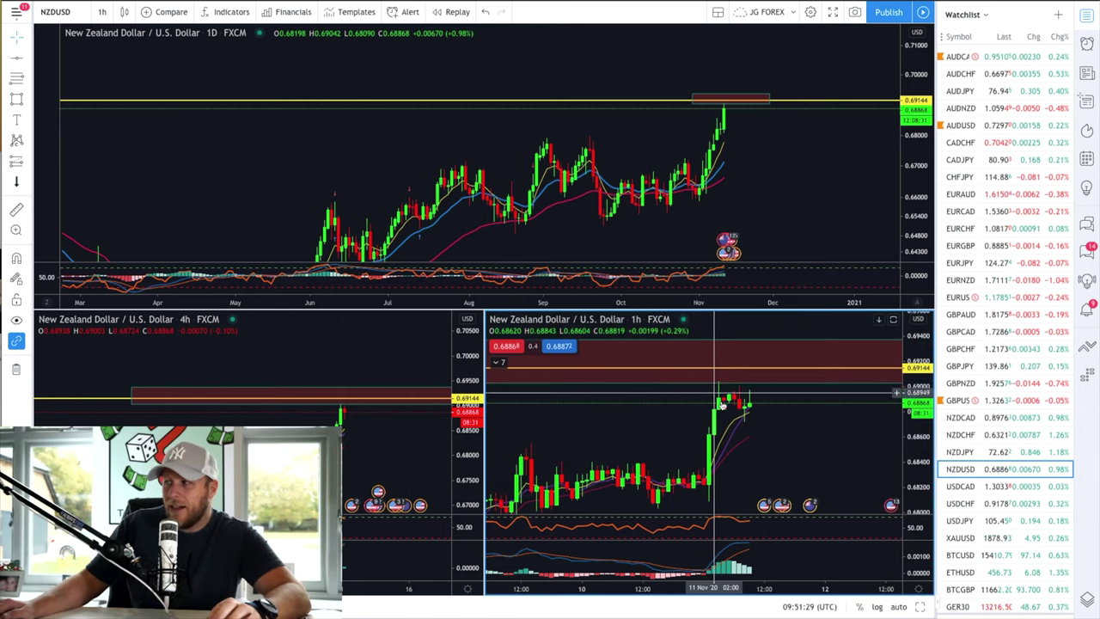
# Switch the lower-right chart to the 15 interval and stretch its price scale vertically.
pyautogui.write('15')
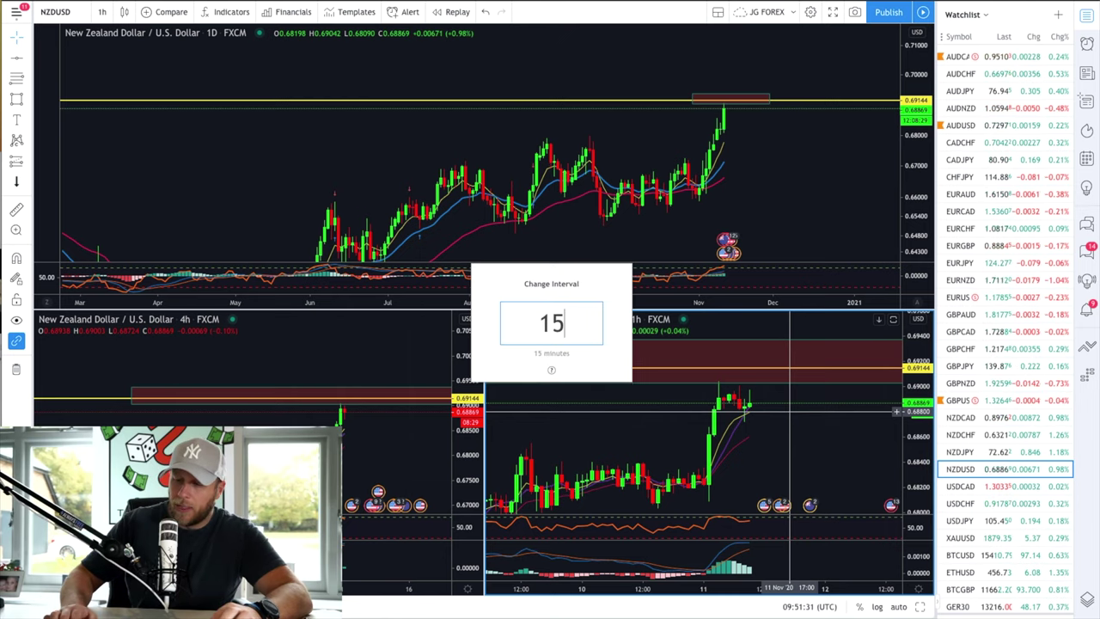
pyautogui.press('Return')
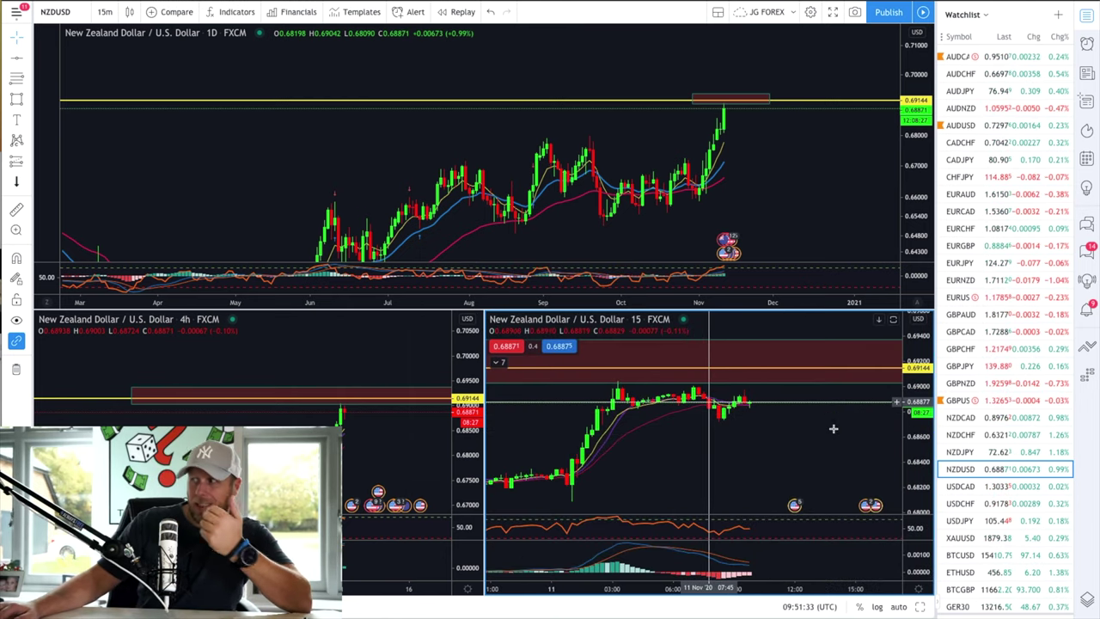
pyautogui.moveTo(917, 428); pyautogui.dragTo(916, 326)
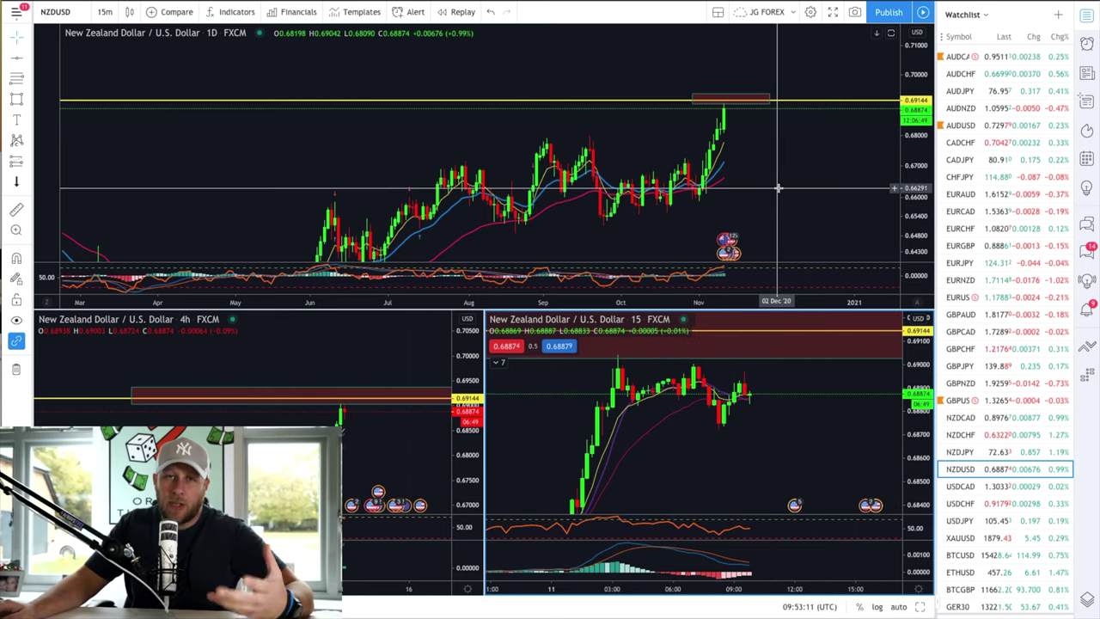
# Zoom the daily NZDUSD chart out to show price history back to early 2020.
pyautogui.scroll(-5, 778, 187)
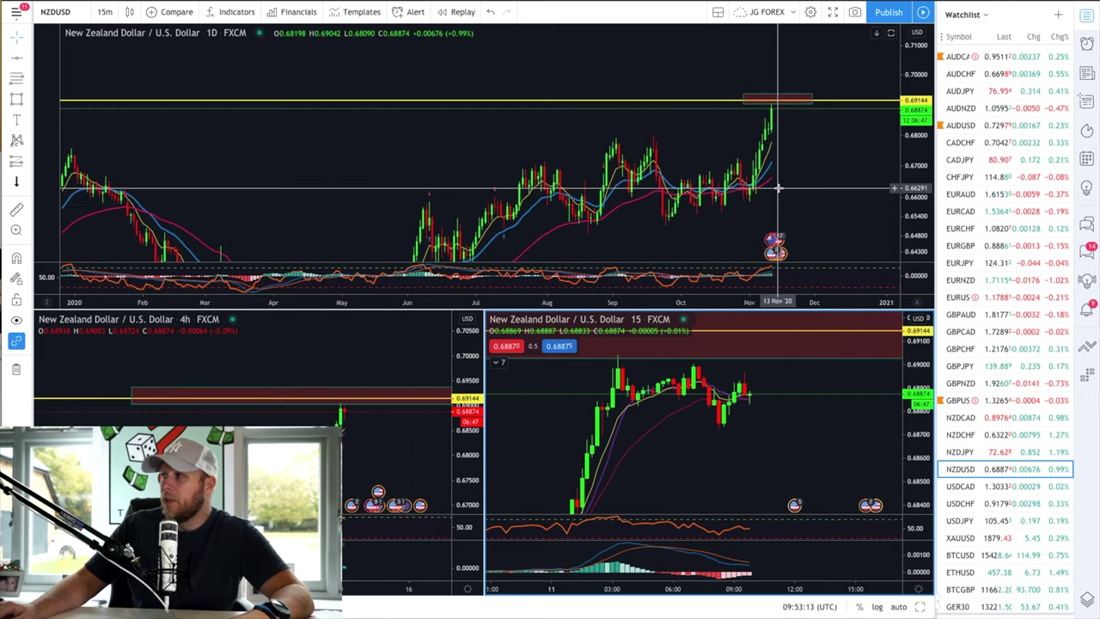
pyautogui.scroll(2, 778, 188)
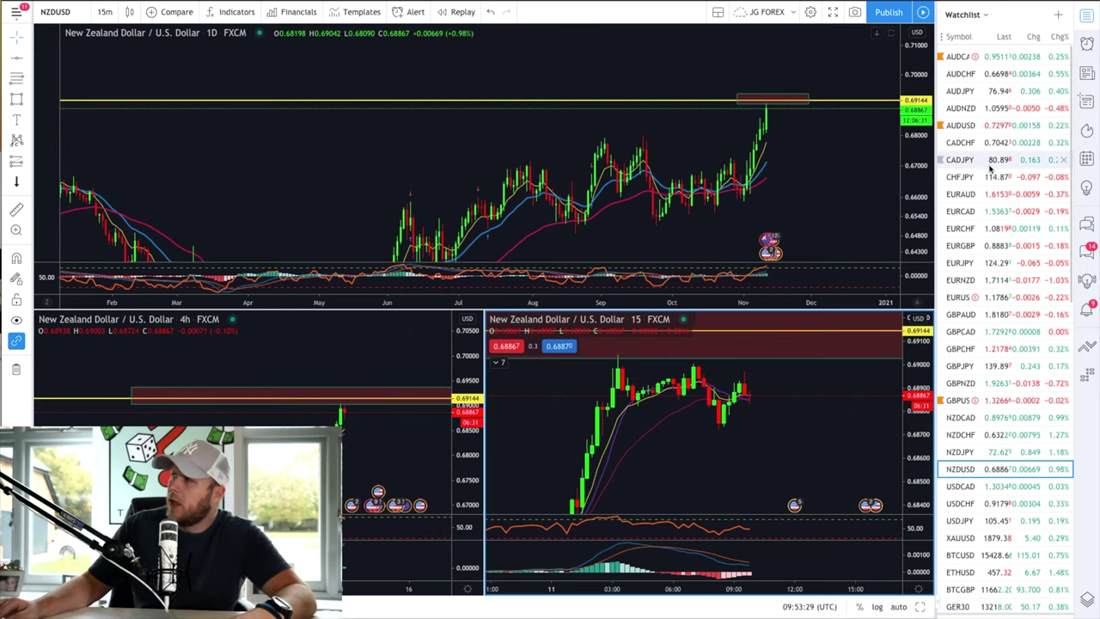
# Load EURUSD from the watchlist, set the lower-right chart to 60, and frame recent candles.
pyautogui.click(958, 296)
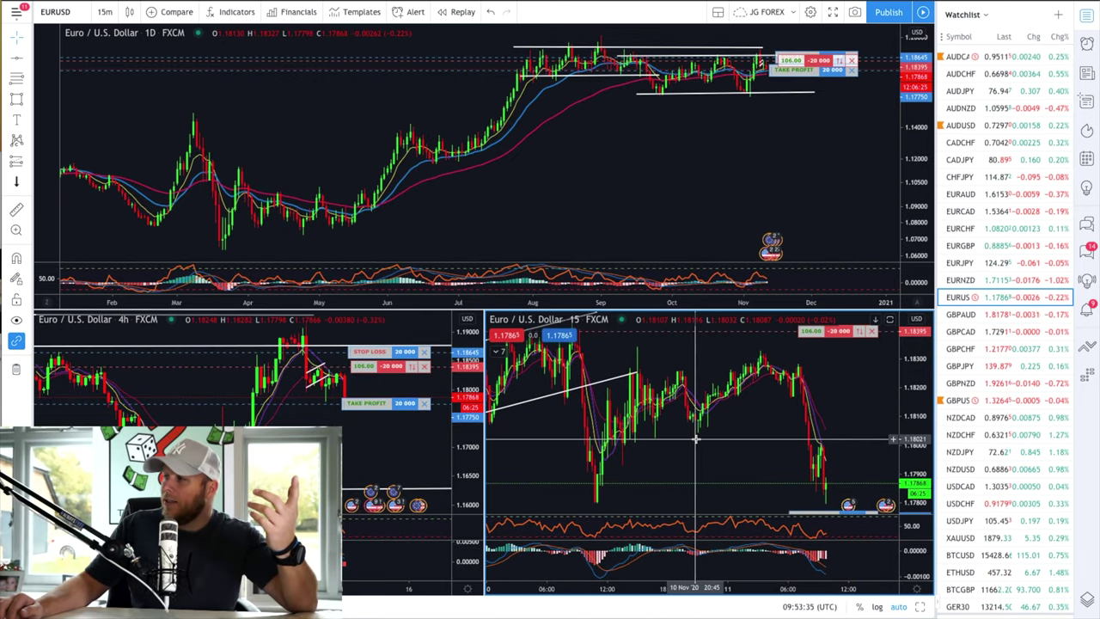
pyautogui.write('60')
pyautogui.press('Return')
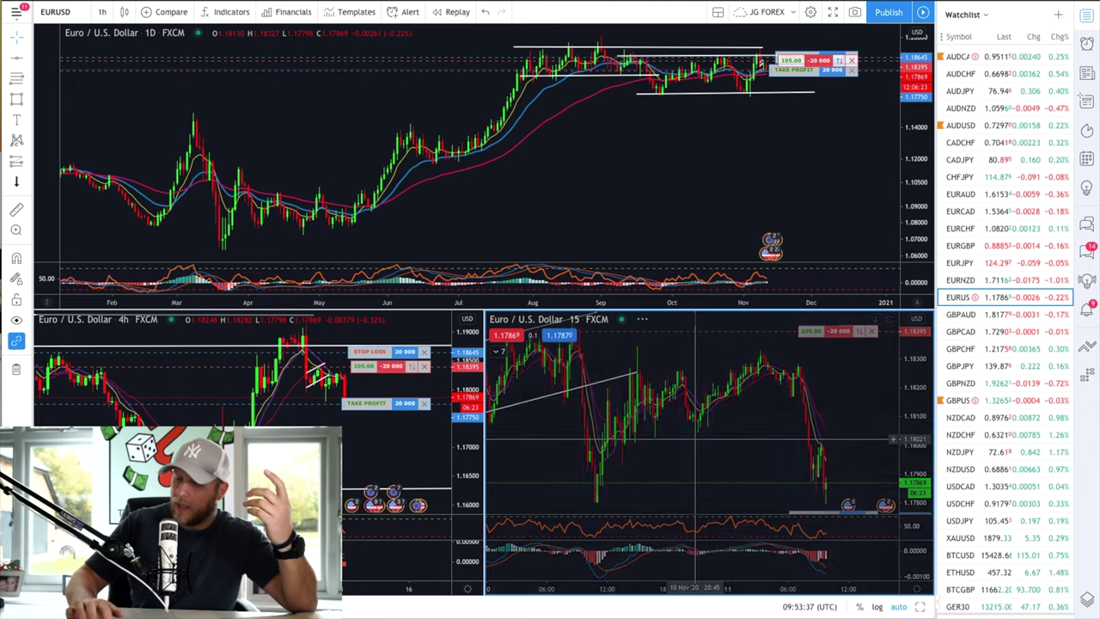
pyautogui.scroll(3, 717, 448)
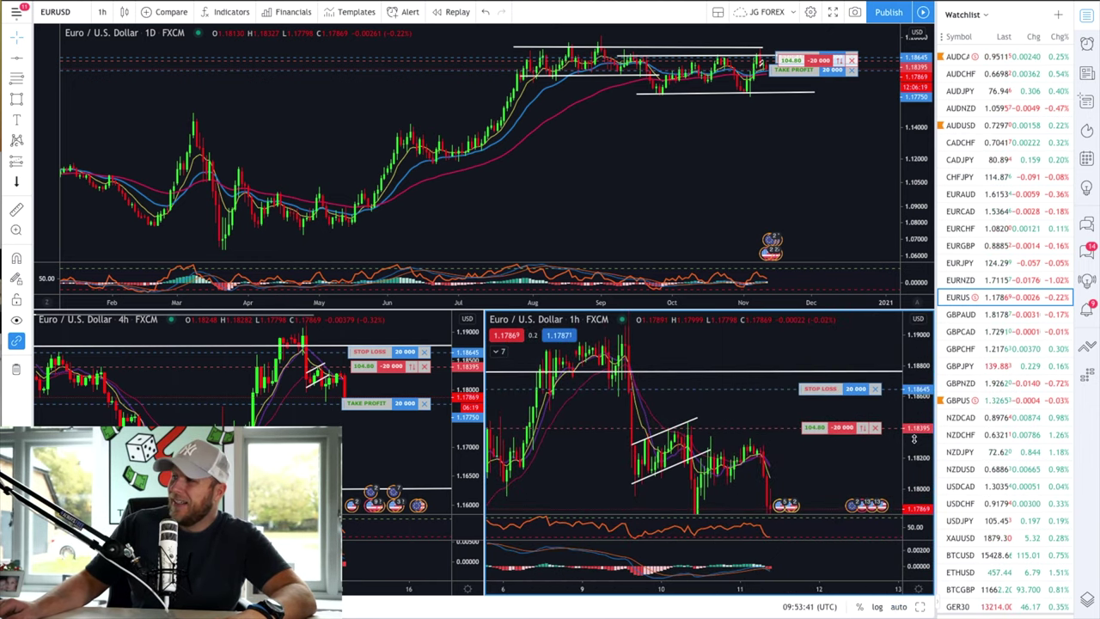
pyautogui.moveTo(909, 460); pyautogui.dragTo(848, 372)
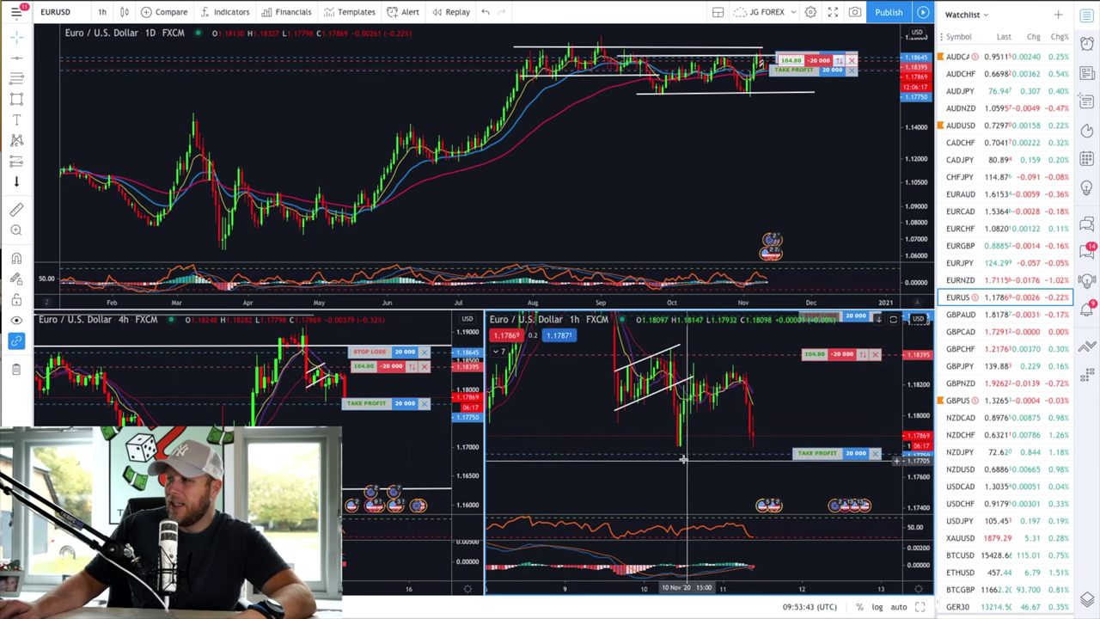